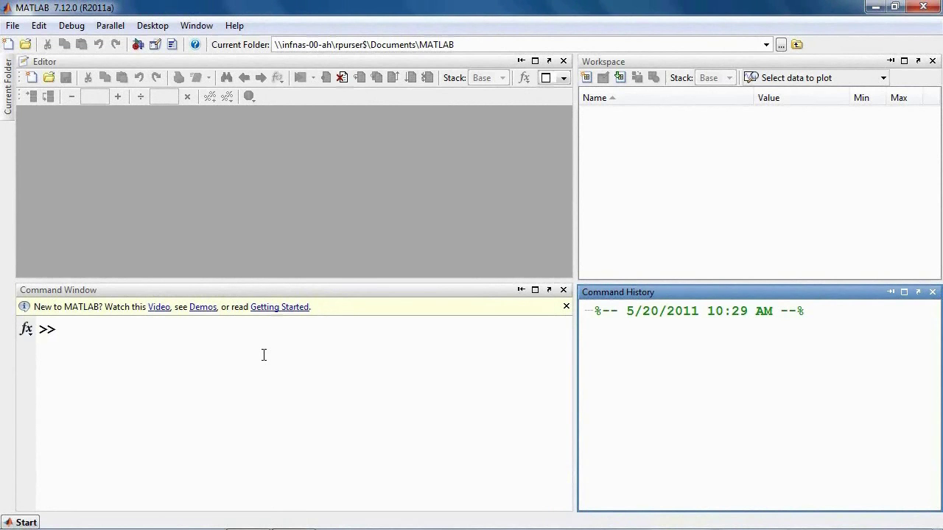
Launch tmtool and show the Hardware Assets list of the IVI driver configuration.
{"action": "left_click", "coordinate": [264, 355]}
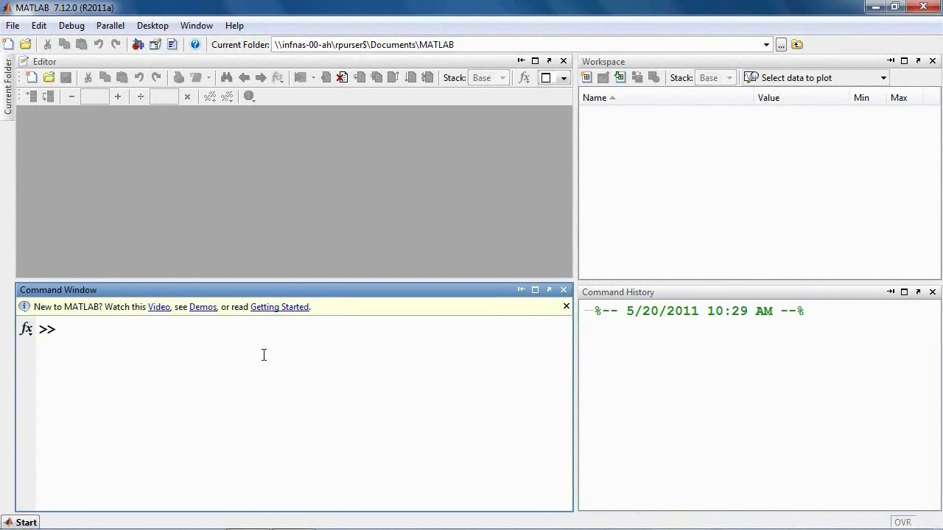
{"action": "type", "text": "tmtool"}
{"action": "key", "text": "Return"}
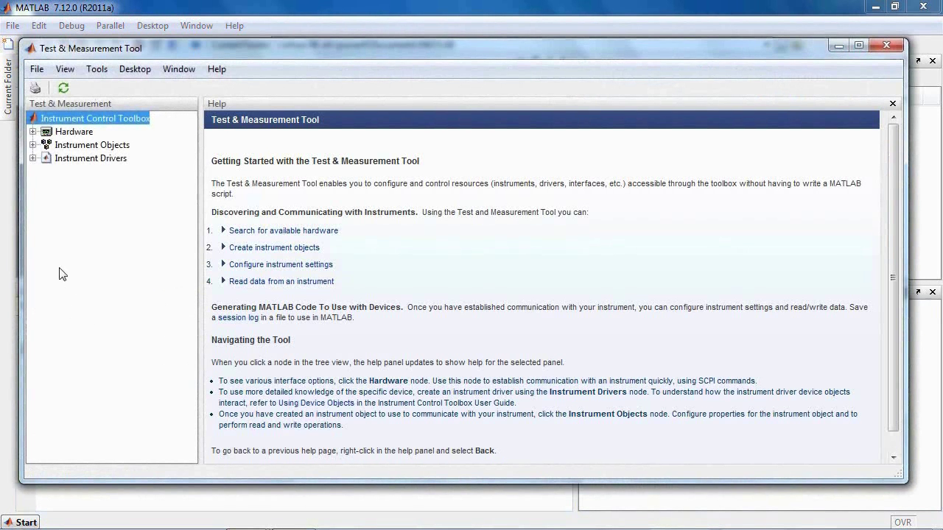
{"action": "left_click", "coordinate": [32, 158]}
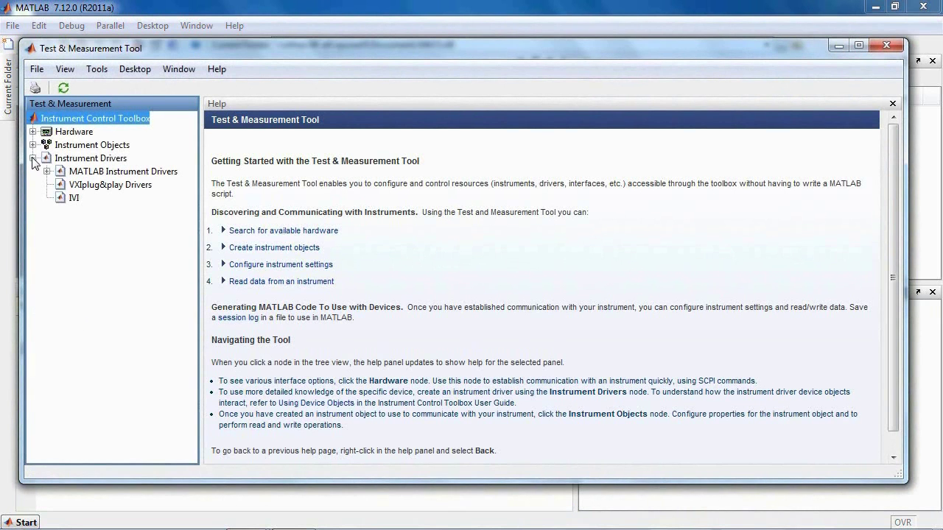
{"action": "left_click", "coordinate": [74, 199]}
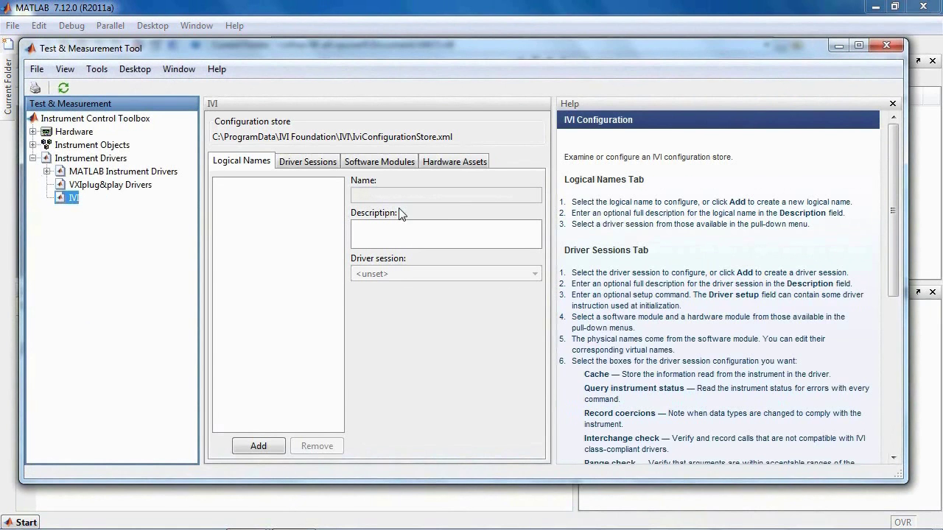
{"action": "left_click", "coordinate": [460, 162]}
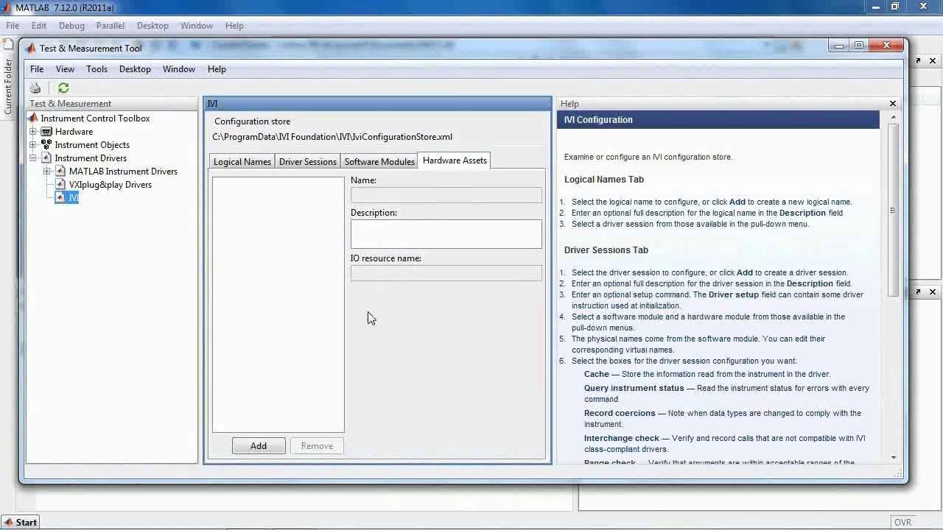
Add hardware asset myDmm with IO resource GPIB0::23, then view the installed software modules.
{"action": "left_click", "coordinate": [257, 447]}
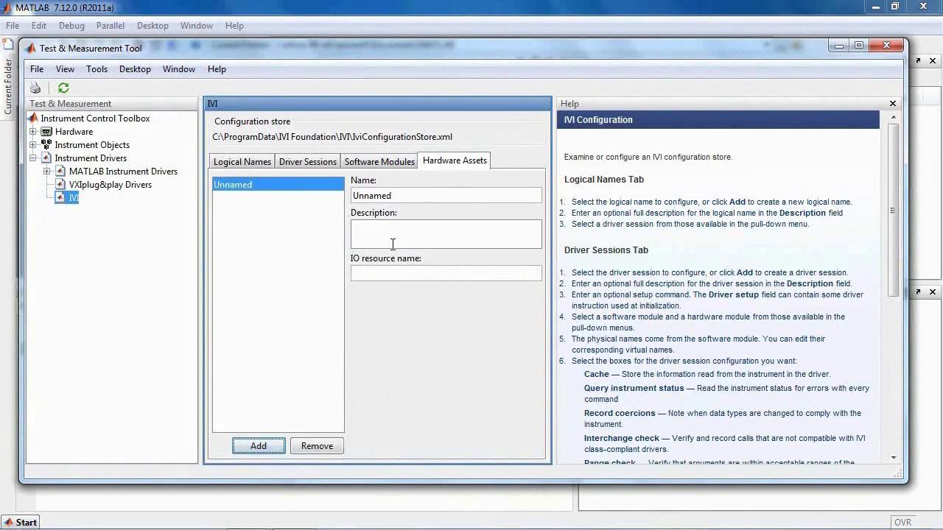
{"action": "double_click", "coordinate": [352, 194]}
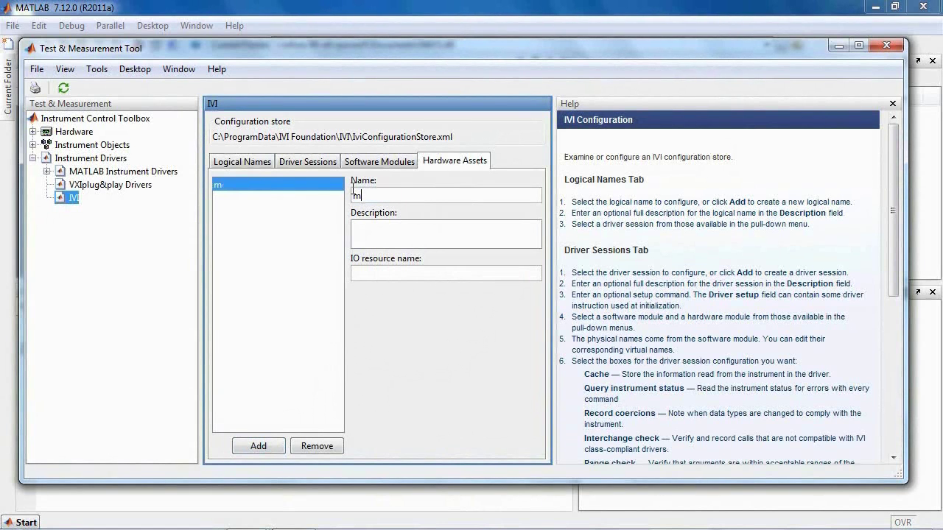
{"action": "type", "text": "yDmm"}
{"action": "left_click", "coordinate": [377, 274]}
{"action": "type", "text": "GPIB0"}
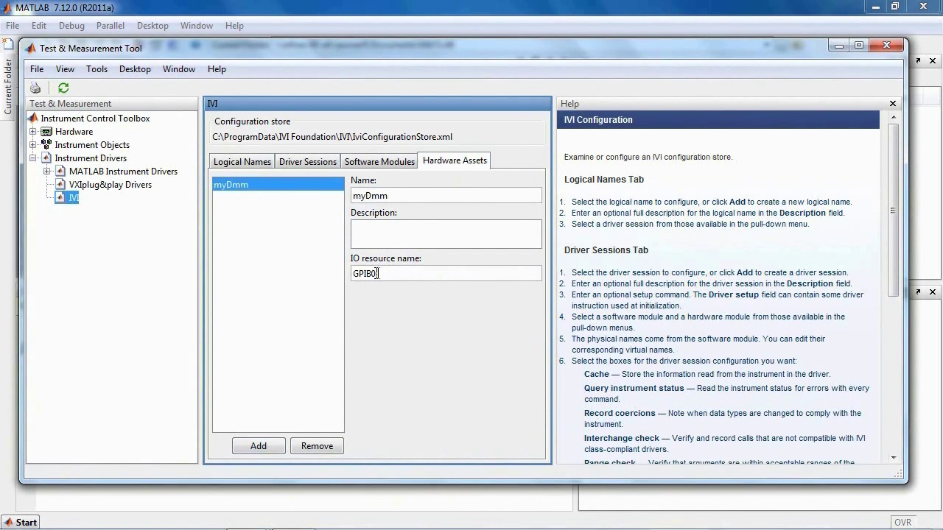
{"action": "type", "text": "::23"}
{"action": "left_click", "coordinate": [383, 165]}
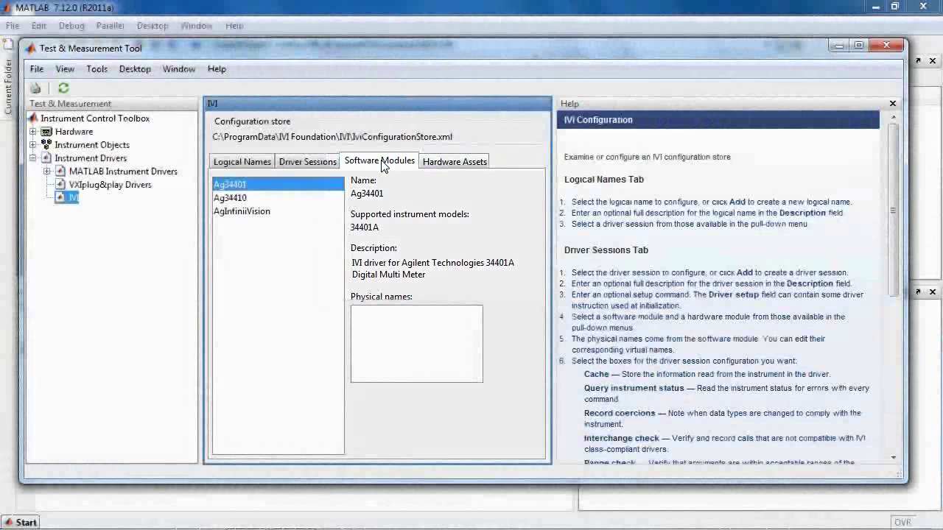
Add driver session dmm using module Ag34401 and hardware asset myDmm, with Simulate checked.
{"action": "left_click", "coordinate": [322, 164]}
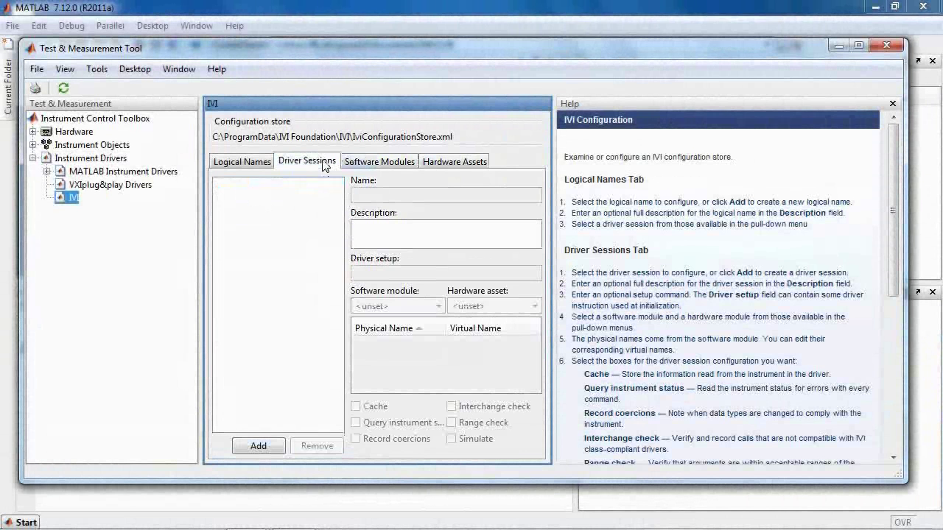
{"action": "left_click", "coordinate": [259, 446]}
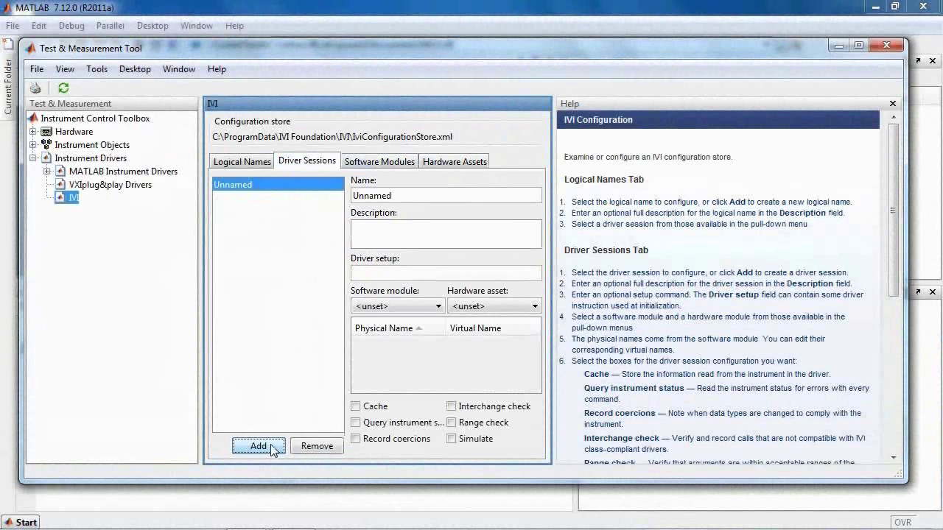
{"action": "left_click", "coordinate": [478, 195]}
{"action": "type", "text": "dmm"}
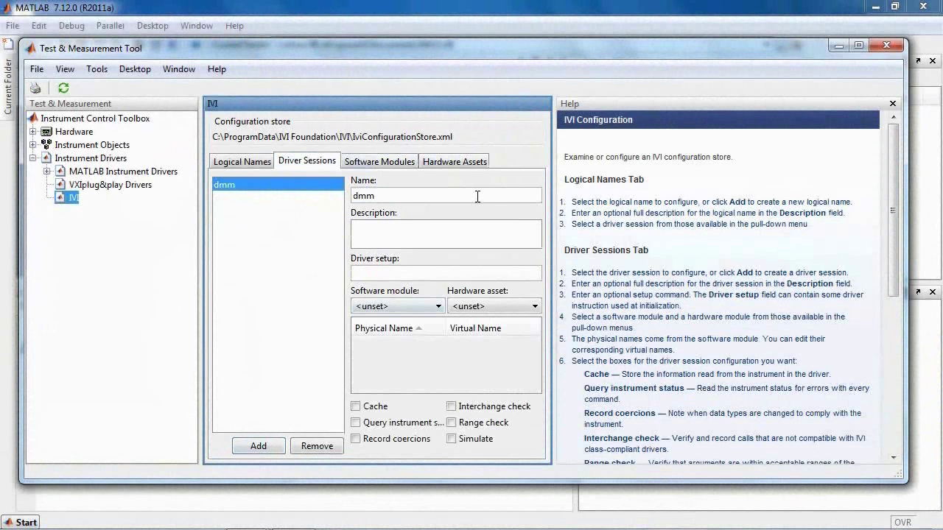
{"action": "left_click", "coordinate": [439, 306]}
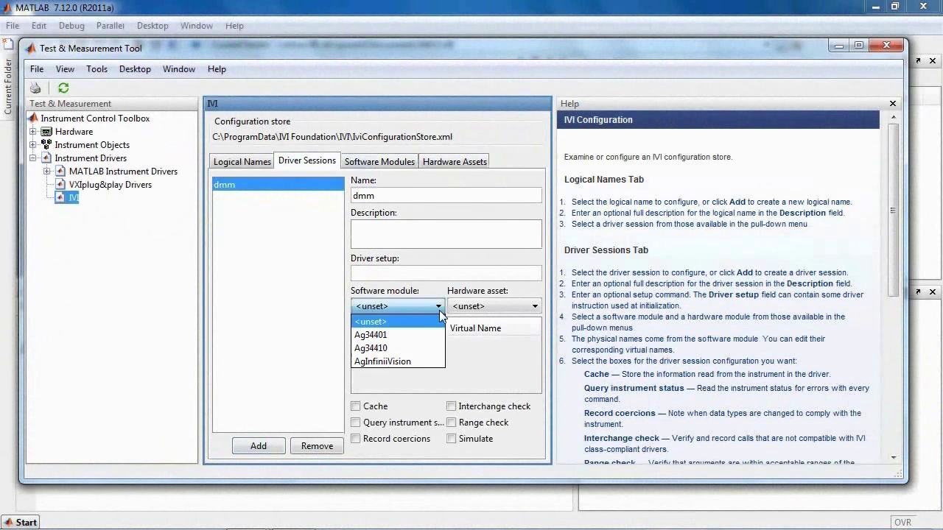
{"action": "left_click", "coordinate": [434, 334]}
{"action": "left_click", "coordinate": [487, 309]}
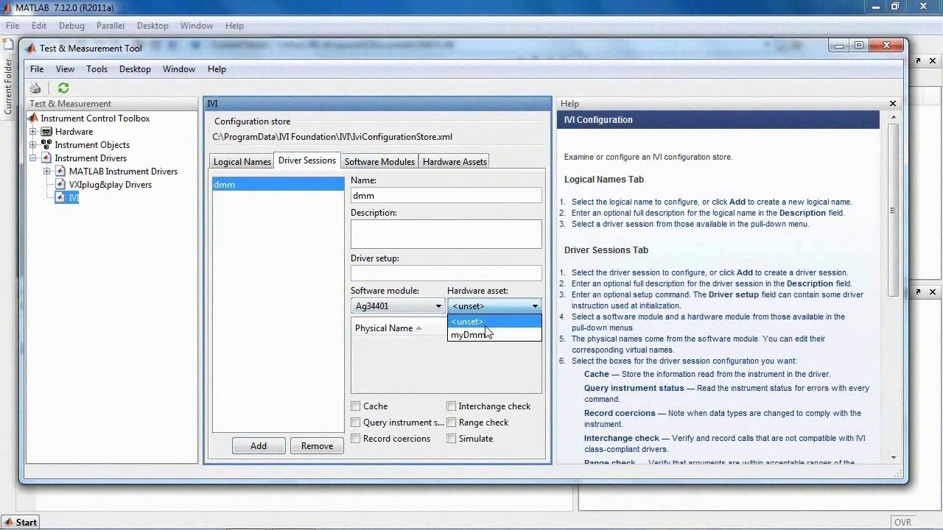
{"action": "left_click", "coordinate": [483, 335]}
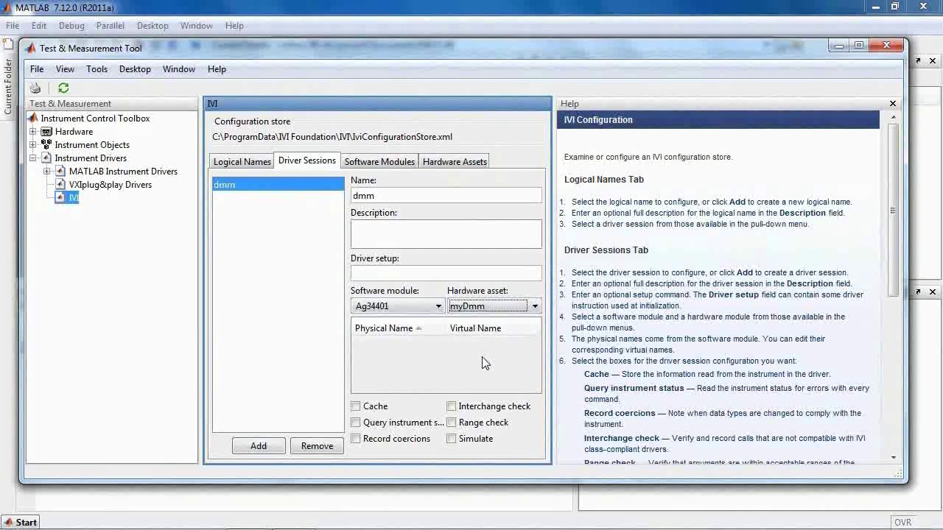
{"action": "left_click", "coordinate": [476, 440]}
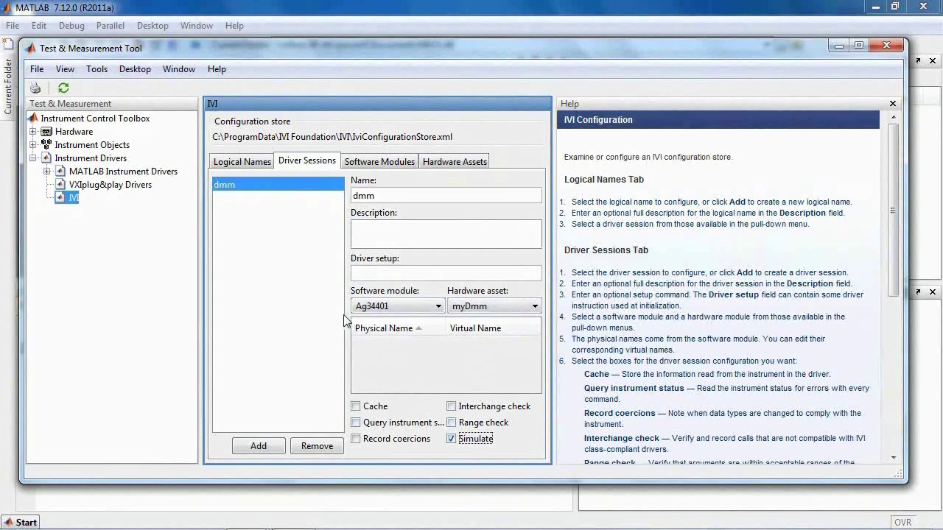
Add logical name DMM and link it to the dmm driver session.
{"action": "left_click", "coordinate": [222, 167]}
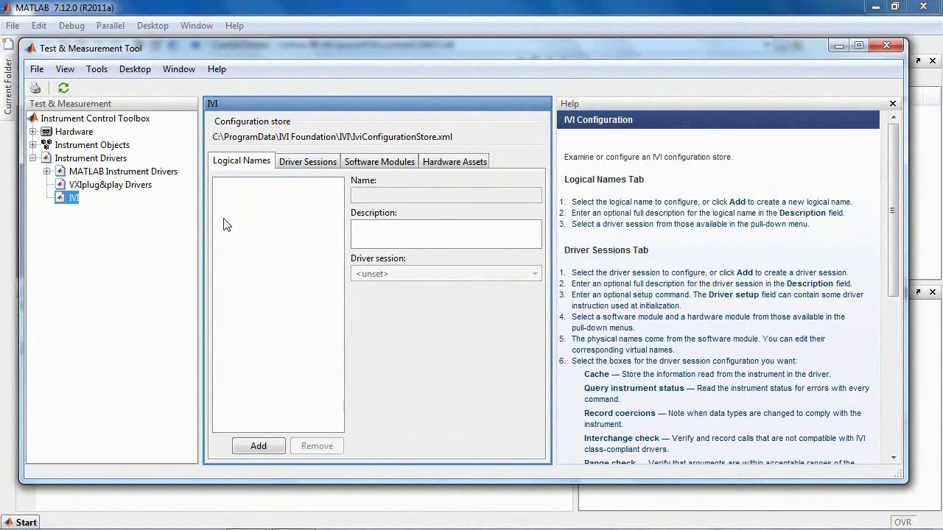
{"action": "left_click", "coordinate": [253, 446]}
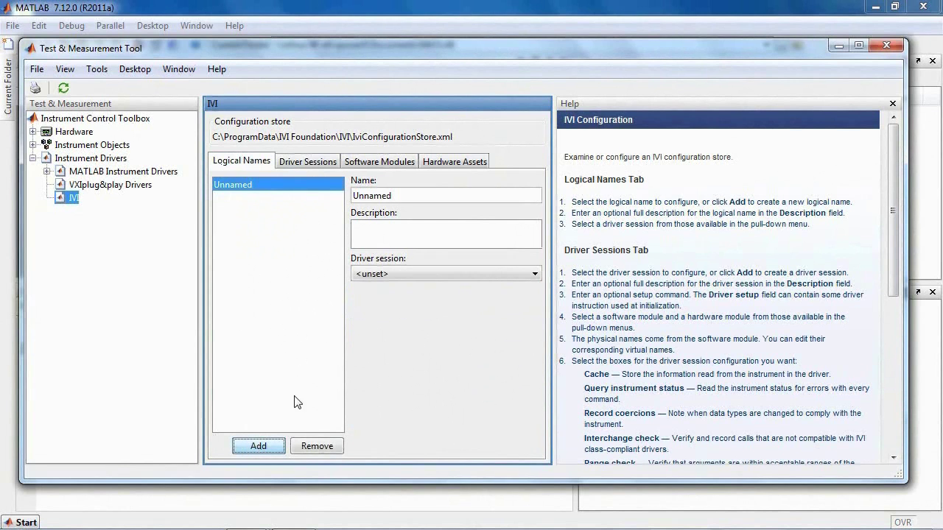
{"action": "double_click", "coordinate": [487, 193]}
{"action": "type", "text": "DMM"}
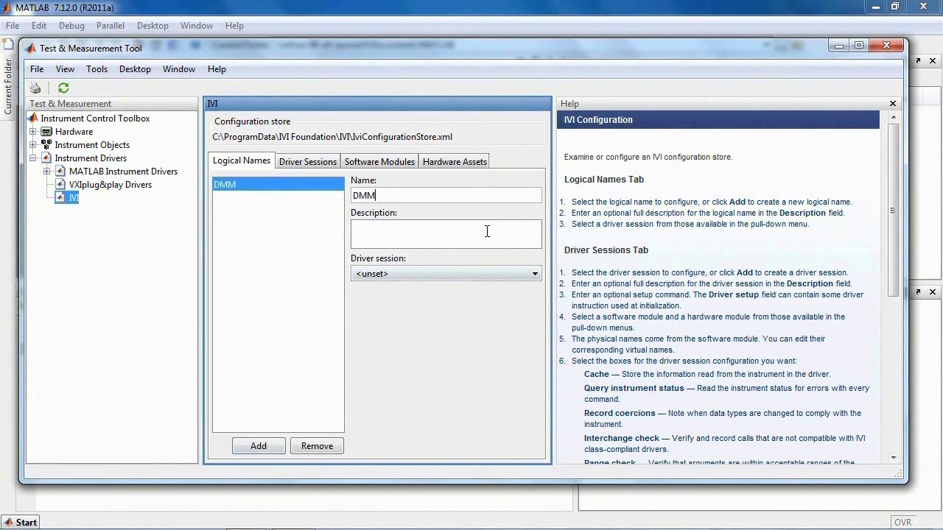
{"action": "left_click", "coordinate": [482, 273]}
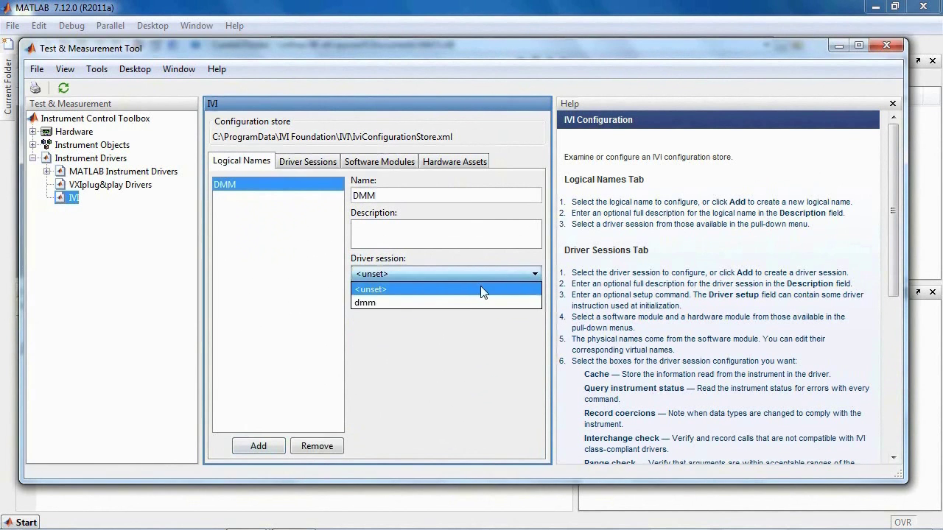
{"action": "left_click", "coordinate": [479, 303]}
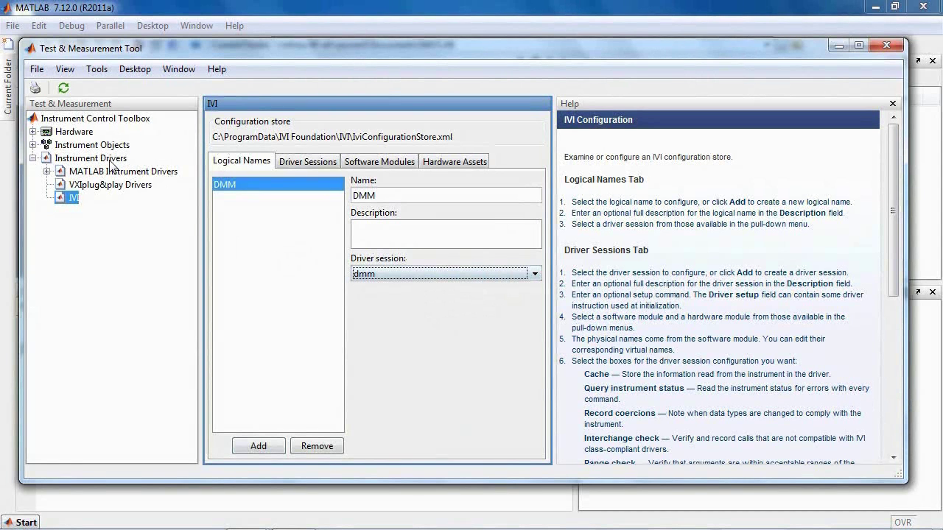
Save the IVI configuration store, exit the tool, and begin typing dmm = instrument.i.
{"action": "left_click", "coordinate": [37, 69]}
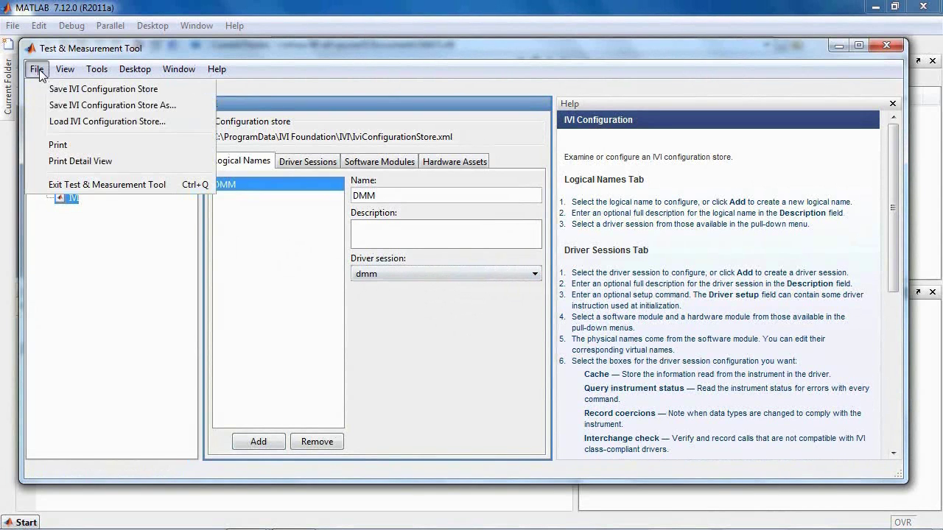
{"action": "left_click", "coordinate": [44, 89]}
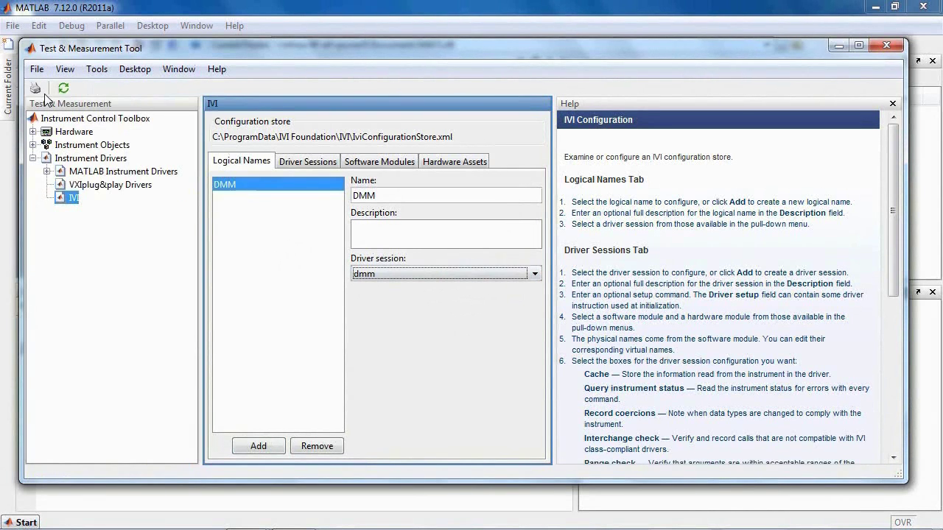
{"action": "left_click", "coordinate": [40, 73]}
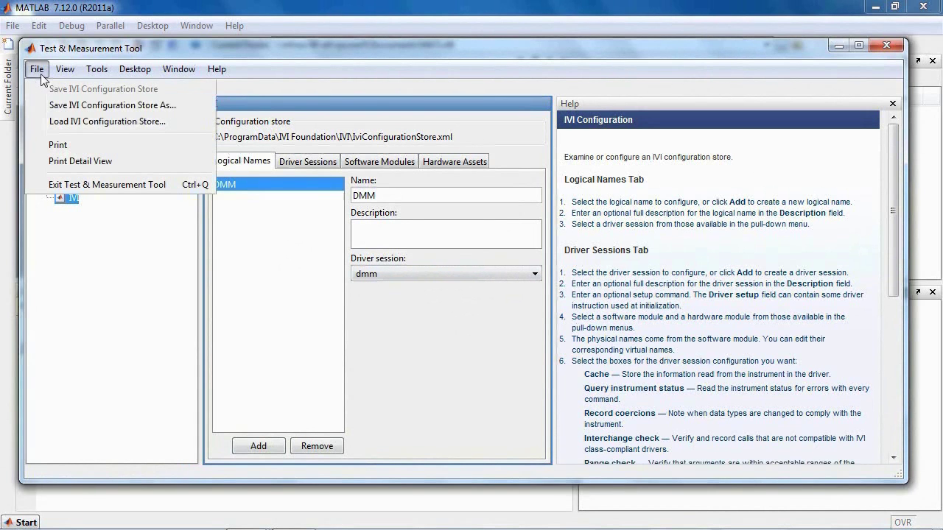
{"action": "left_click", "coordinate": [70, 185]}
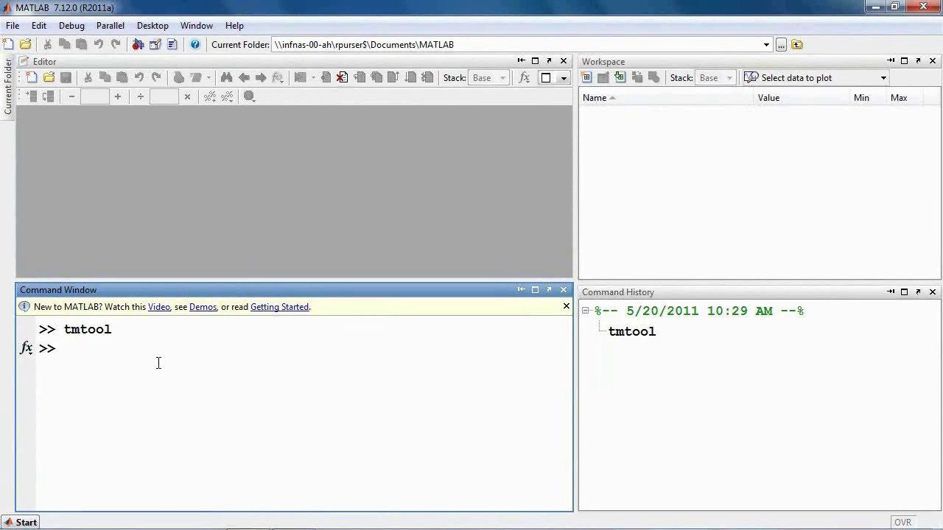
{"action": "type", "text": "dmm = instrument.i"}
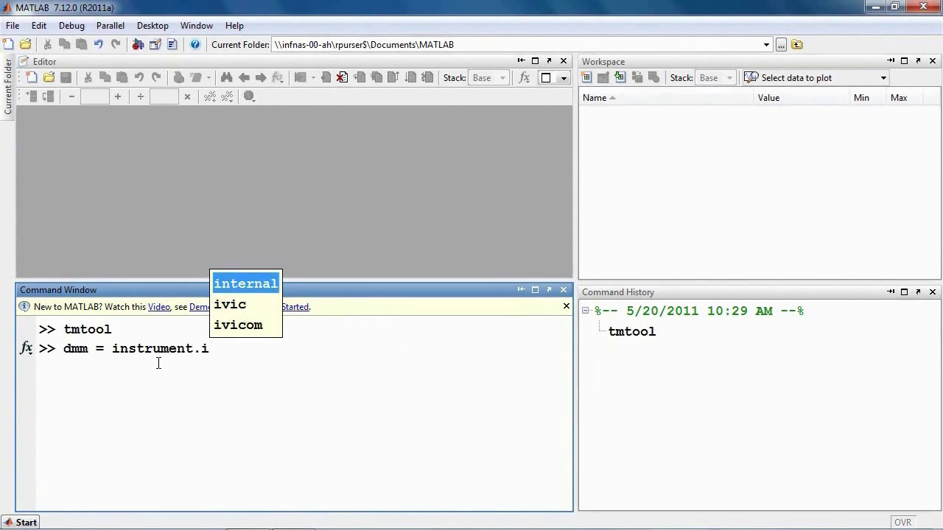
Create the object with dmm = instrument.ivicom.IviDmm('DMM');.
{"action": "key", "text": "Down"}
{"action": "key", "text": "Down"}
{"action": "key", "text": "Return"}
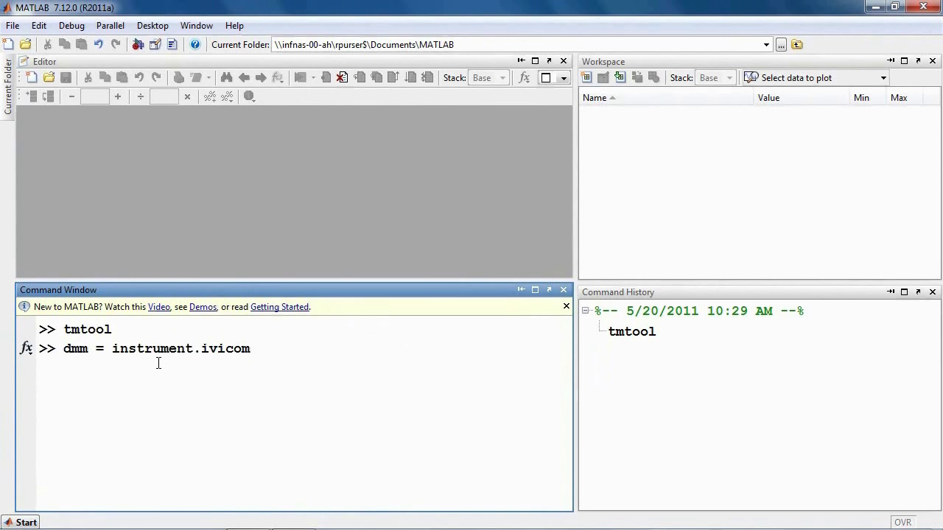
{"action": "key", "text": "Tab"}
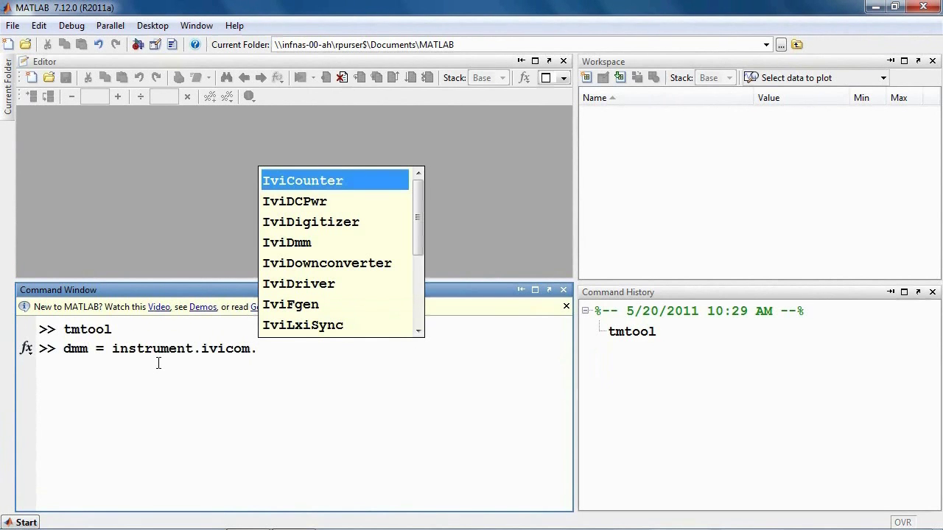
{"action": "key", "text": "Down"}
{"action": "key", "text": "Down"}
{"action": "key", "text": "Down"}
{"action": "key", "text": "Return"}
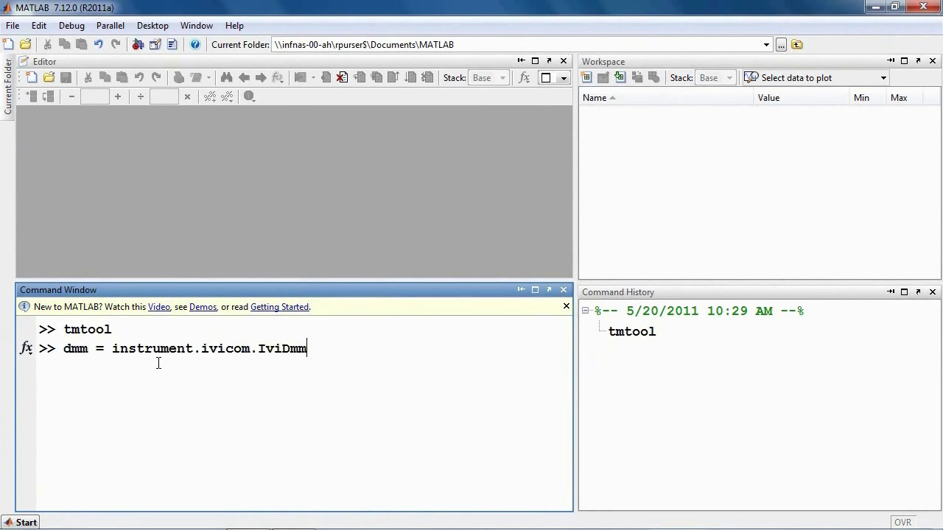
{"action": "type", "text": "('DMM');"}
{"action": "key", "text": "Return"}
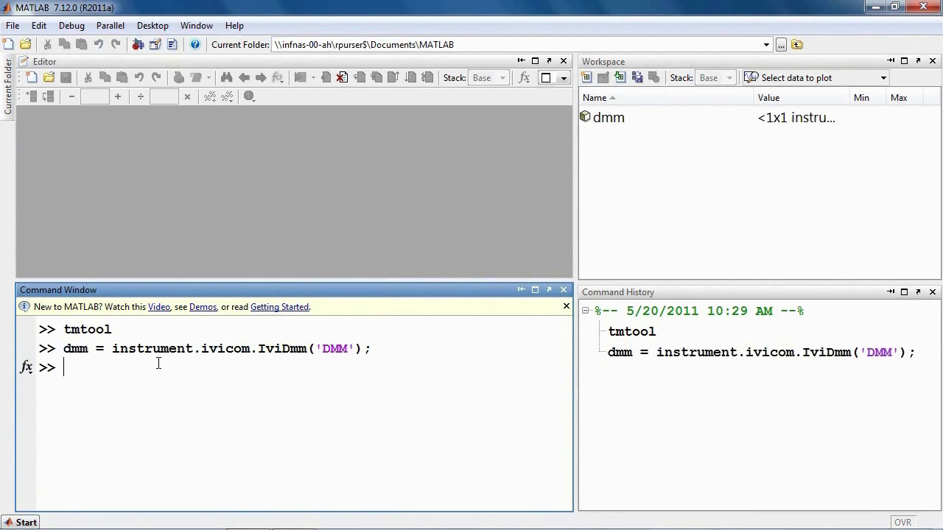
Run dmm.Initialize('DMM',false,false,'') to initialize the instrument.
{"action": "type", "text": "dmm.In"}
{"action": "key", "text": "Tab"}
{"action": "key", "text": "Return"}
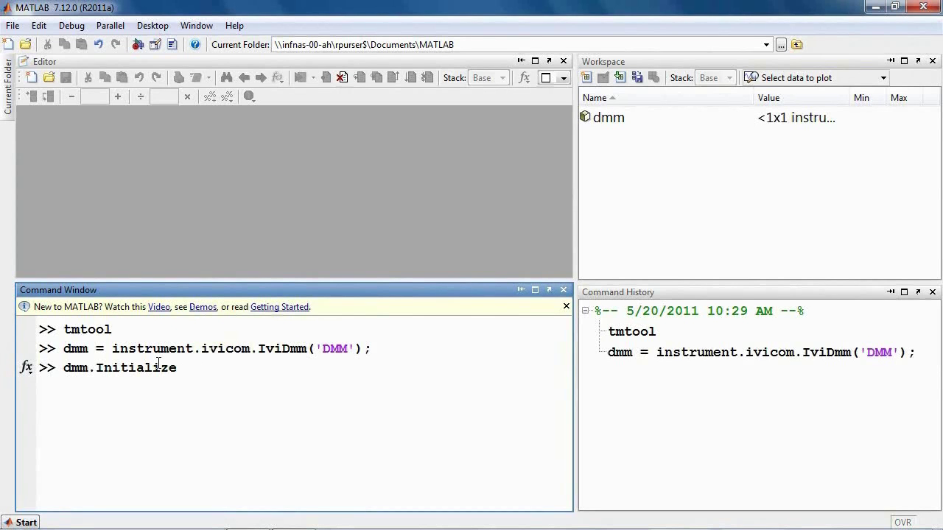
{"action": "type", "text": "('DMM',false,"}
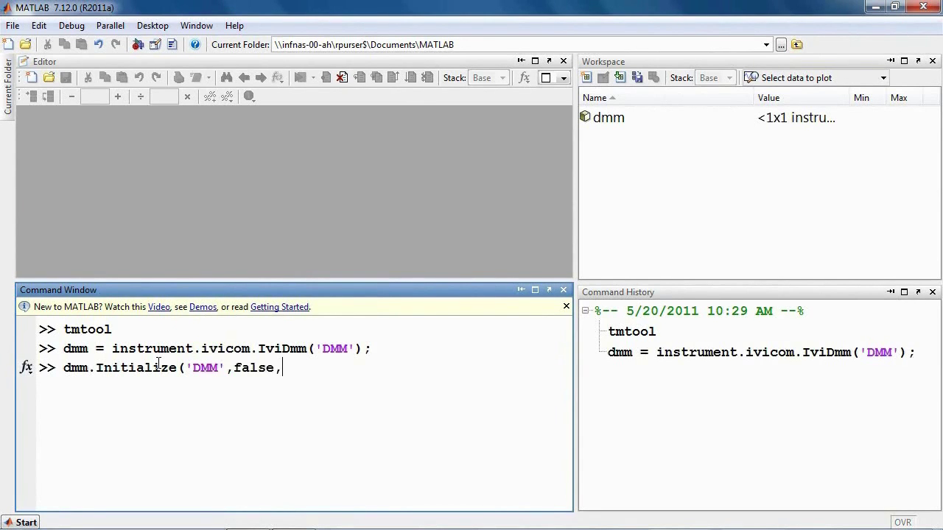
{"action": "type", "text": "false,'')"}
{"action": "key", "text": "Return"}
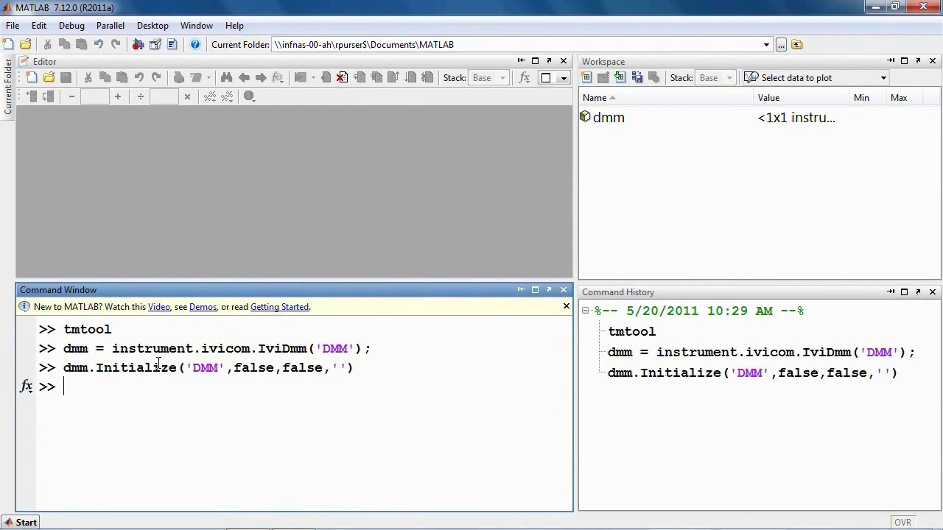
Set dmm.Range to 1.5 and dmm.Resolution to 0.001.
{"action": "type", "text": "dmm.R"}
{"action": "key", "text": "Tab"}
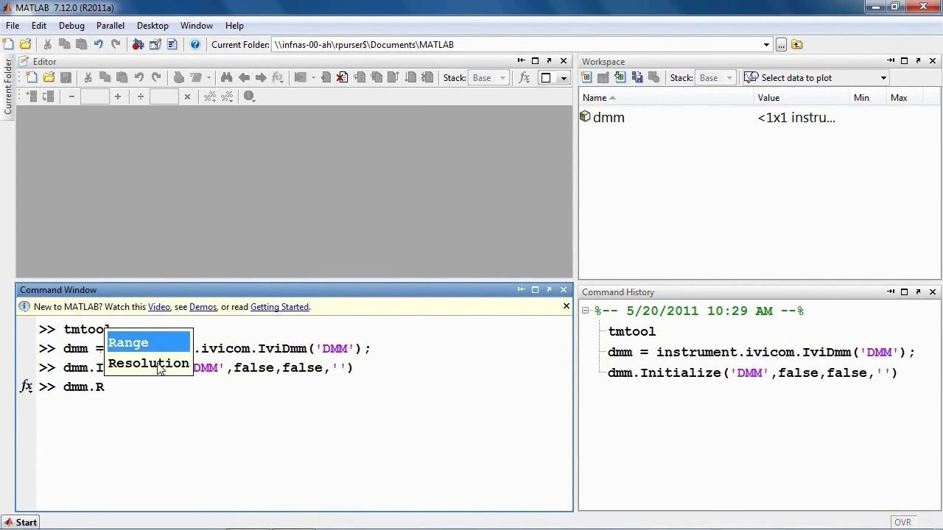
{"action": "key", "text": "Return"}
{"action": "type", "text": "= 1"}
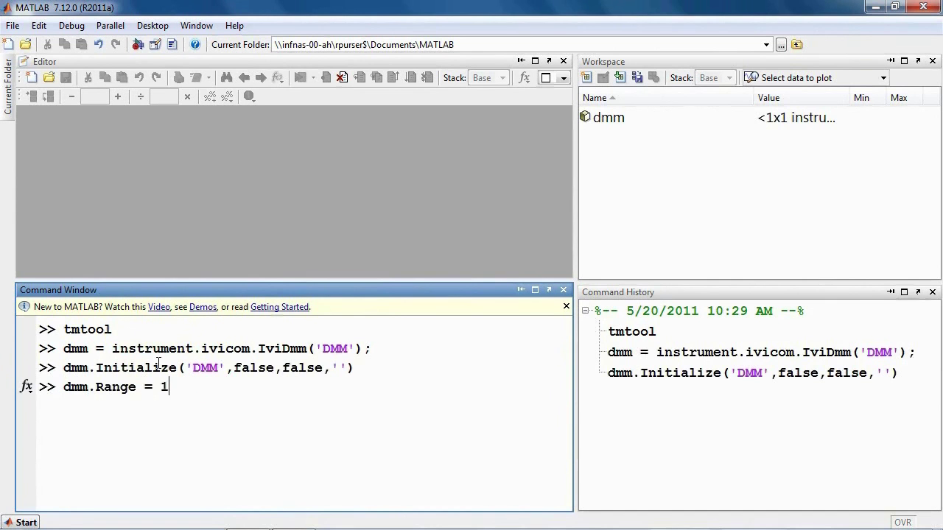
{"action": "type", "text": ".5;"}
{"action": "key", "text": "Return"}
{"action": "type", "text": "dmm.R"}
{"action": "key", "text": "Tab"}
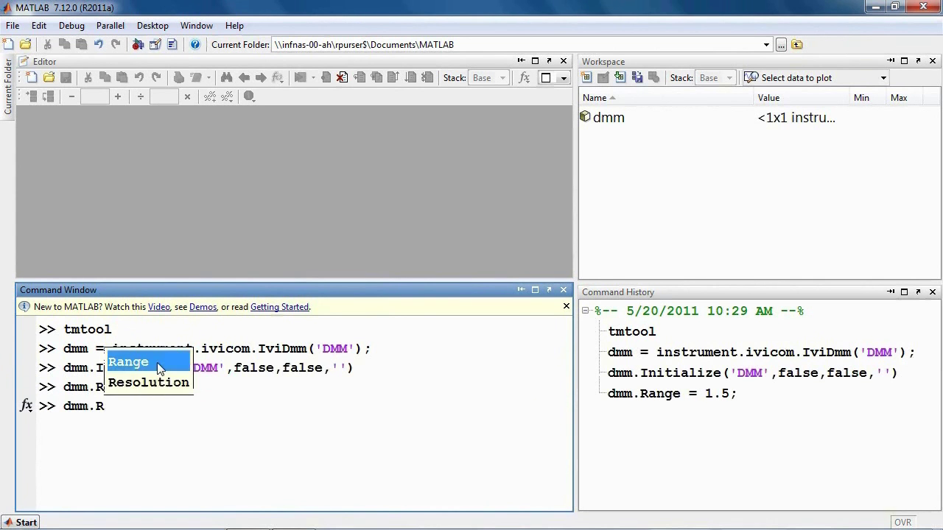
{"action": "key", "text": "Down"}
{"action": "key", "text": "Return"}
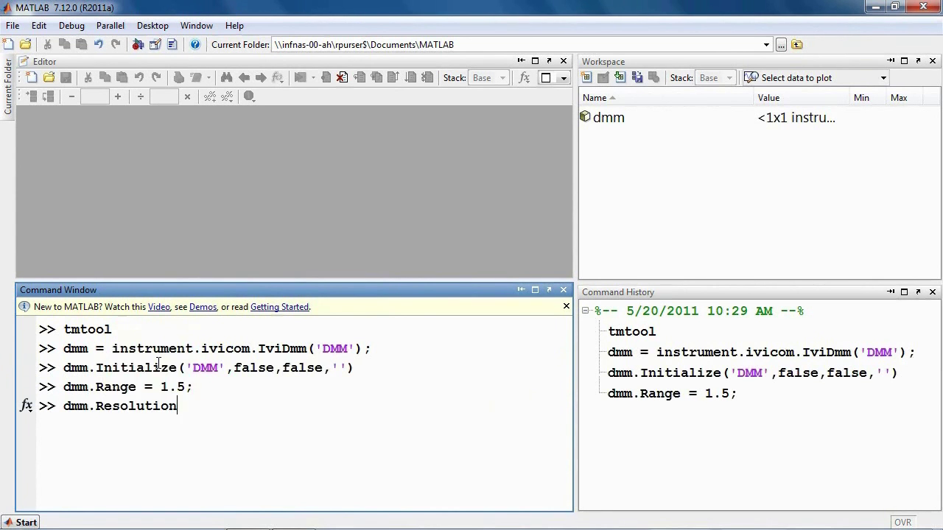
{"action": "type", "text": "= 0.001;"}
{"action": "key", "text": "Return"}
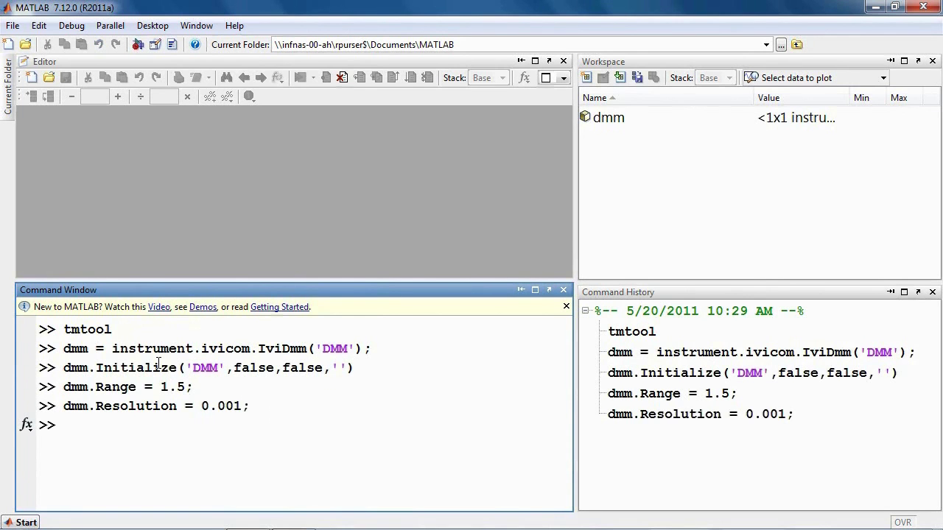
Enter dmm.Trigger.Delay = 0.01; at the prompt.
{"action": "type", "text": "dmm.T"}
{"action": "key", "text": "Tab"}
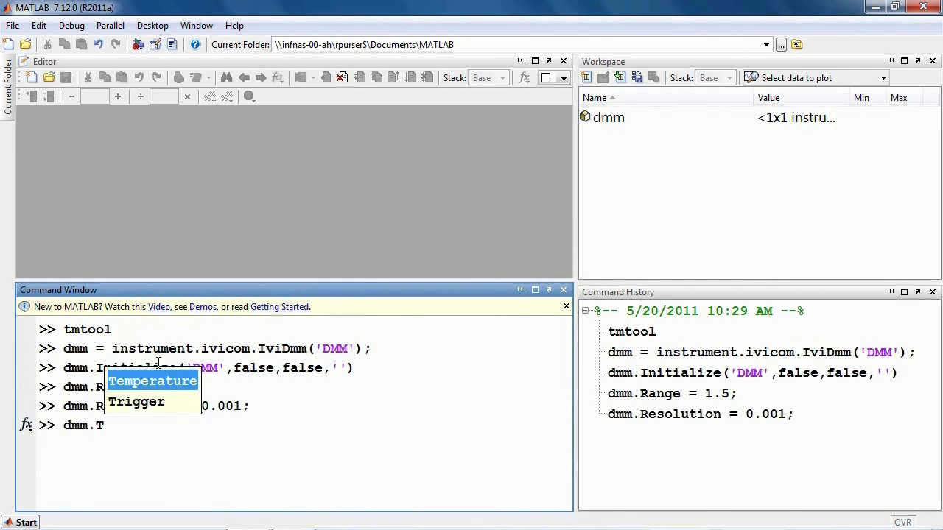
{"action": "key", "text": "Down"}
{"action": "key", "text": "Return"}
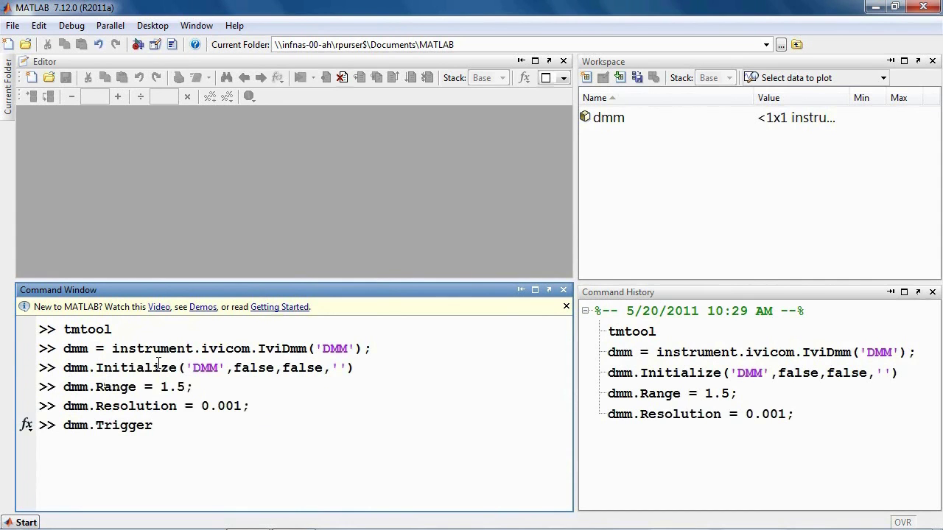
{"action": "key", "text": "Tab"}
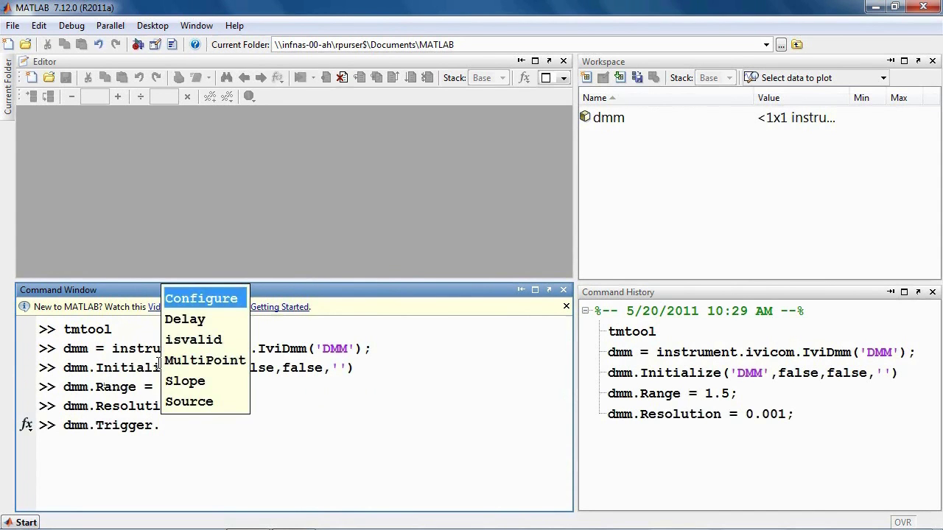
{"action": "key", "text": "Down"}
{"action": "key", "text": "Return"}
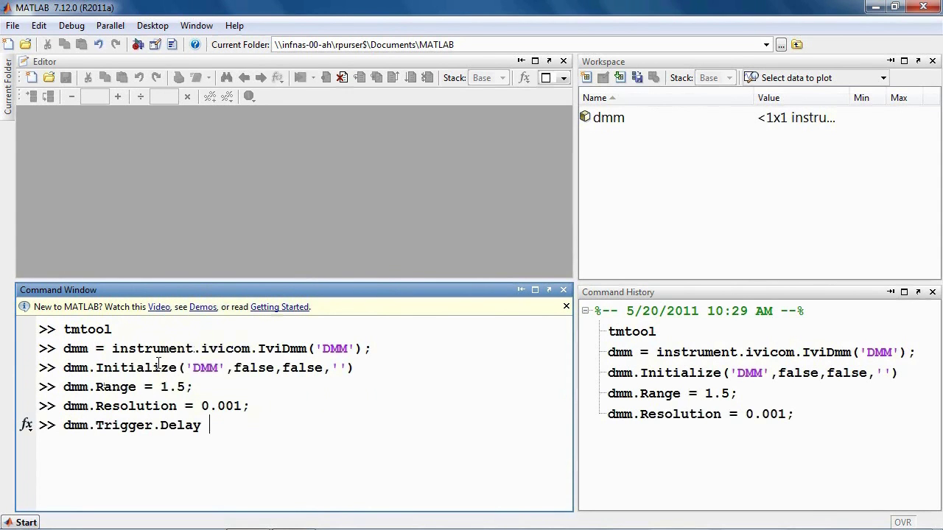
{"action": "type", "text": "= 0.01;"}
Apply the trigger delay, run data = dmm.Measurement.Read(1000) returning 0, then dmm.Close.
{"action": "key", "text": "Return"}
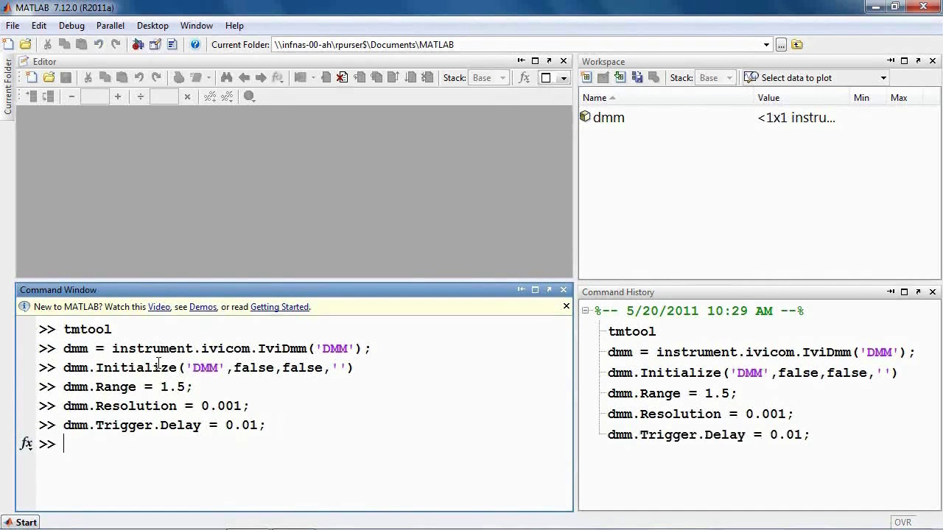
{"action": "type", "text": "data = dmm.M"}
{"action": "key", "text": "Tab"}
{"action": "type", "text": "."}
{"action": "key", "text": "Tab"}
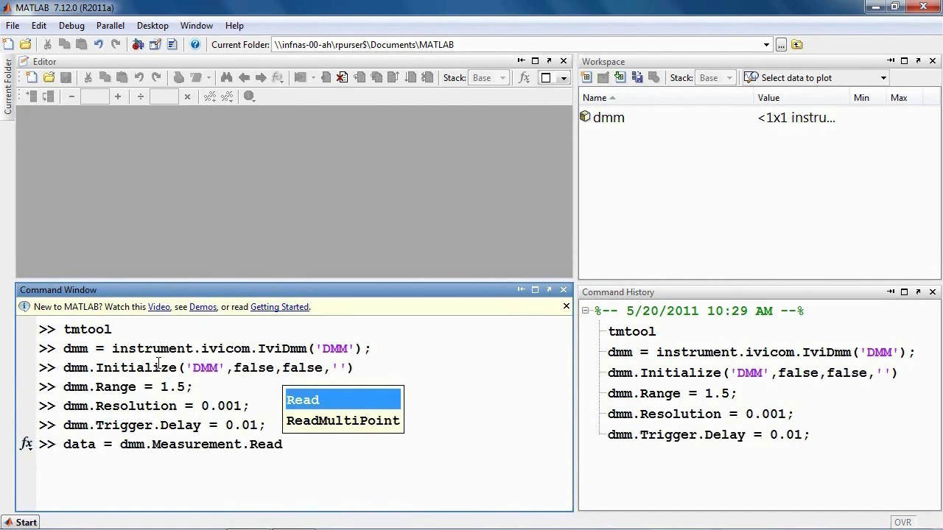
{"action": "key", "text": "Return"}
{"action": "type", "text": "(1000)"}
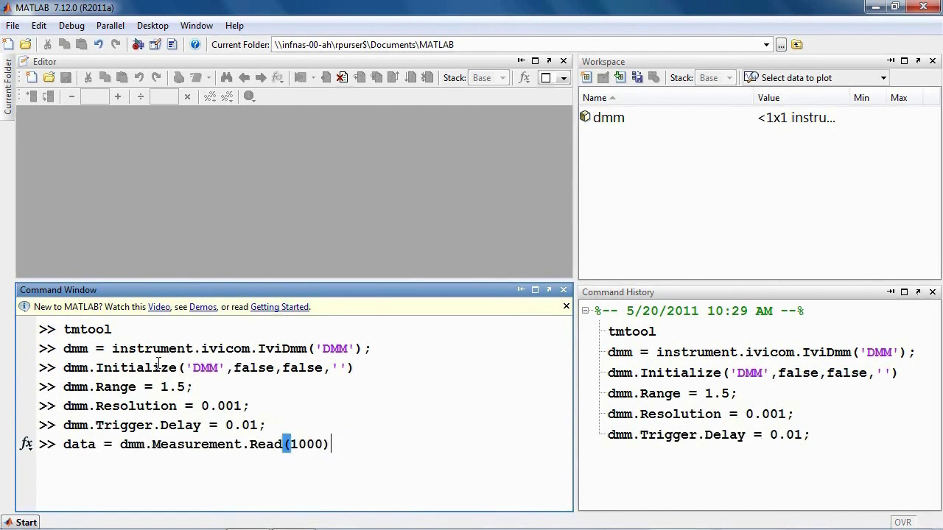
{"action": "key", "text": "Return"}
{"action": "type", "text": "dmm"}
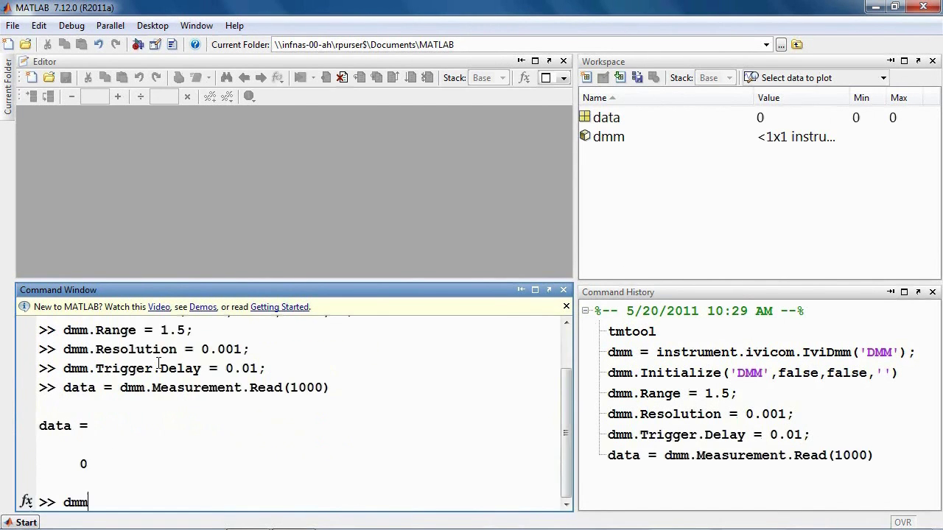
{"action": "type", "text": ".Close"}
{"action": "key", "text": "Return"}
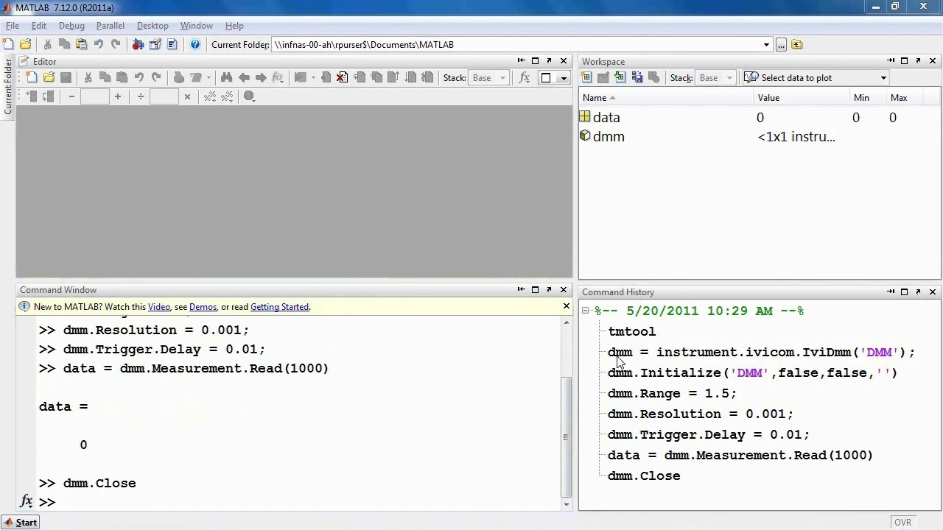
Select the history entries from dmm = instrument... through dmm.Close and create a script from them.
{"action": "left_click", "coordinate": [670, 354]}
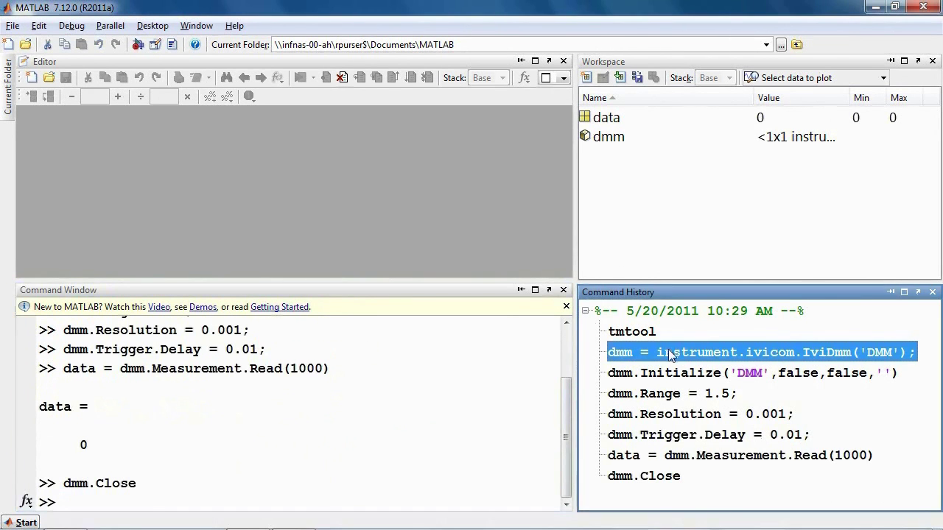
{"action": "left_click", "coordinate": [656, 486], "text": "shift"}
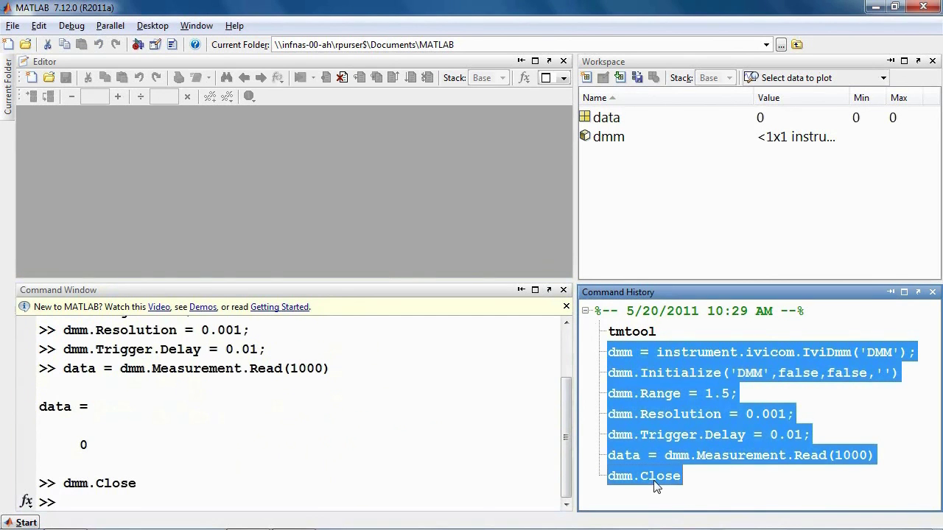
{"action": "right_click", "coordinate": [619, 346]}
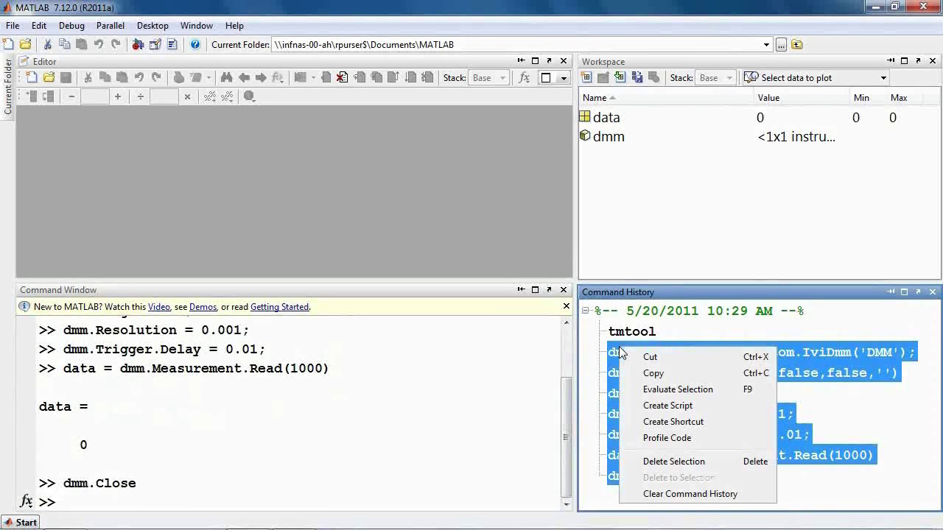
{"action": "left_click", "coordinate": [654, 405]}
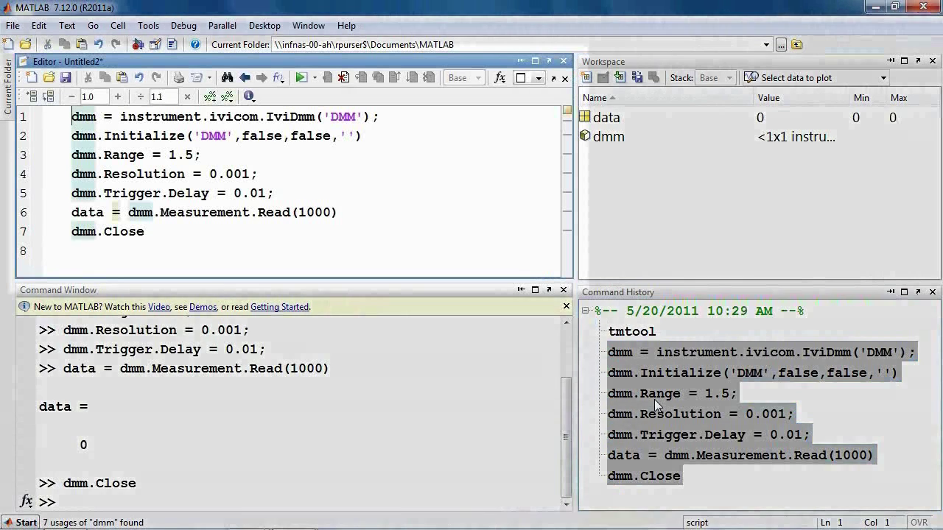